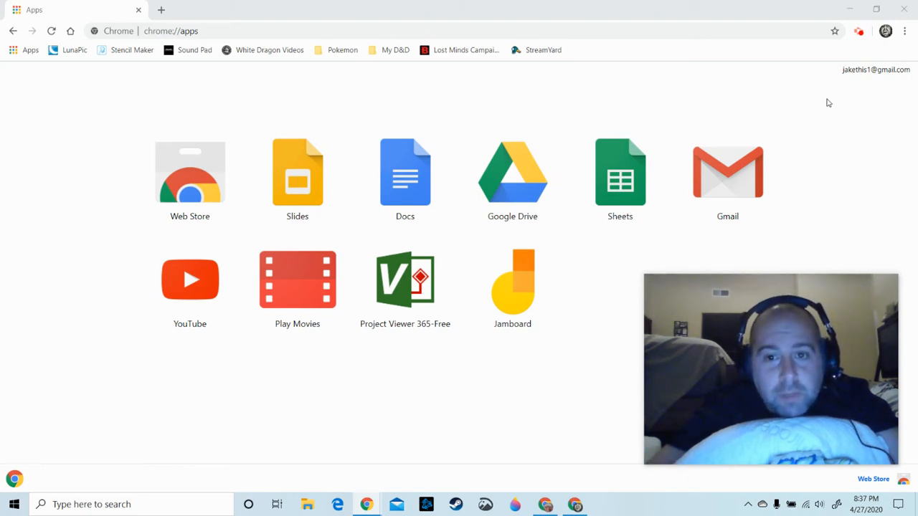
Launch Google Docs and create a new blank document
{"action": "mouse_move", "coordinate": [874, 288]}
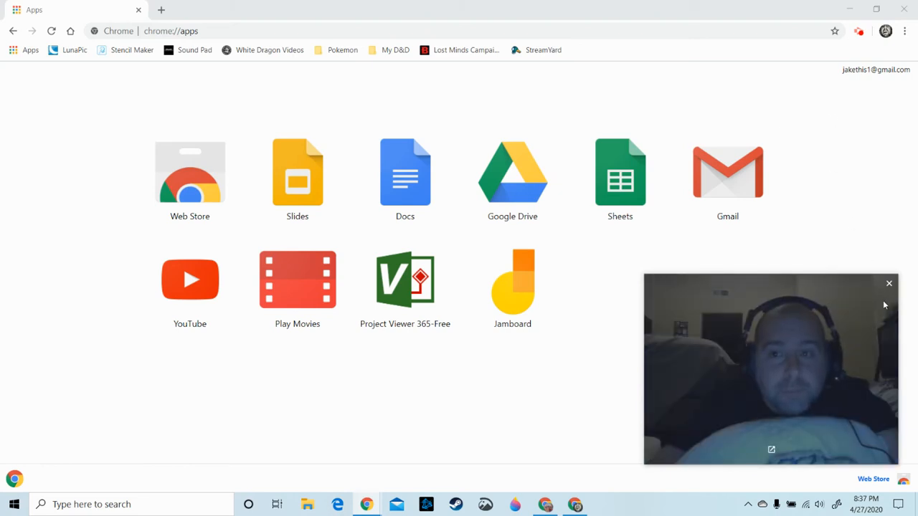
{"action": "left_click", "coordinate": [889, 284]}
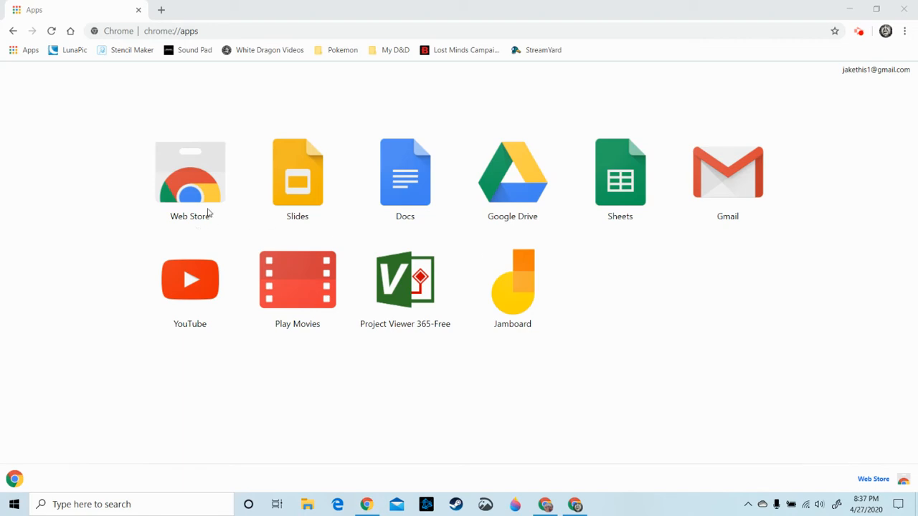
{"action": "left_click", "coordinate": [388, 181]}
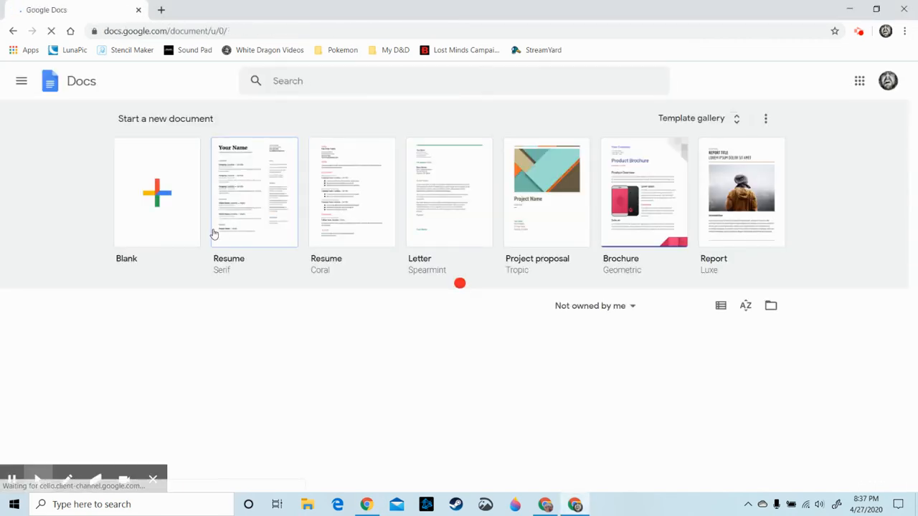
{"action": "left_click", "coordinate": [170, 208]}
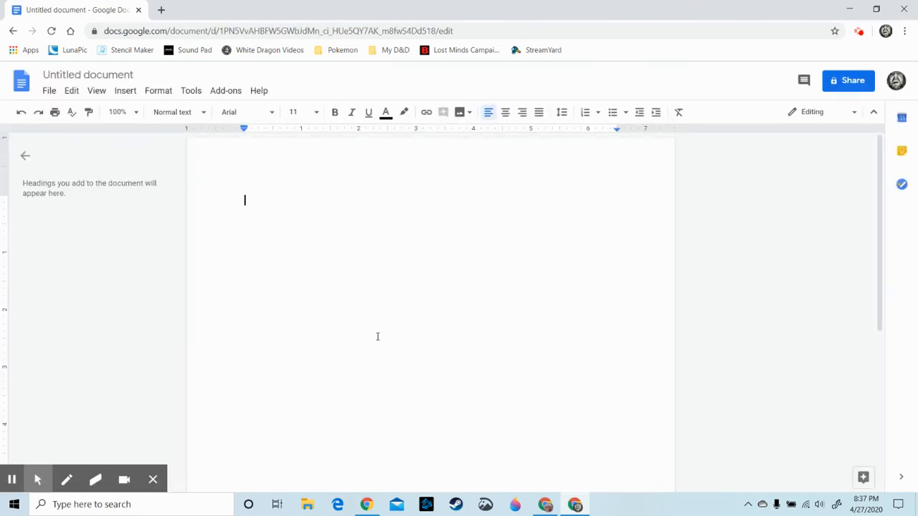
Set the font to Times New Roman, size 12, with double line spacing
{"action": "left_click", "coordinate": [273, 115]}
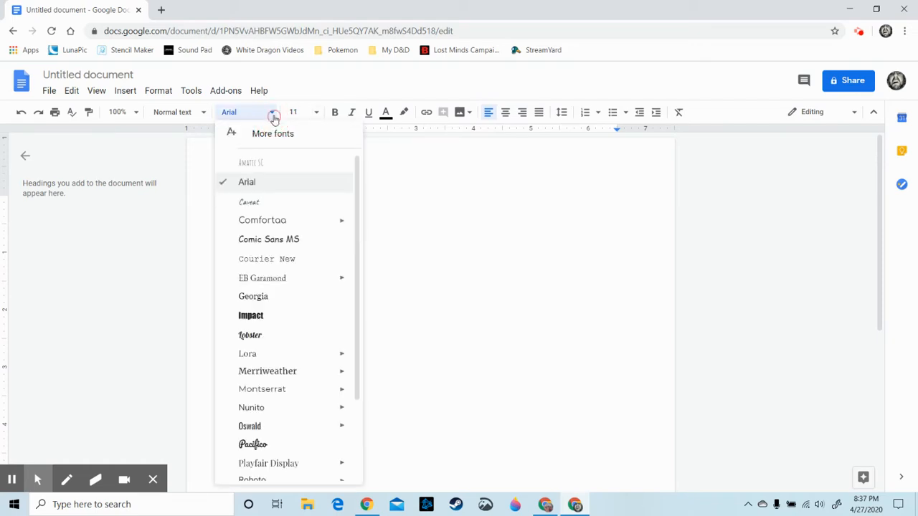
{"action": "scroll", "coordinate": [305, 208], "scroll_direction": "down", "scroll_amount": 3}
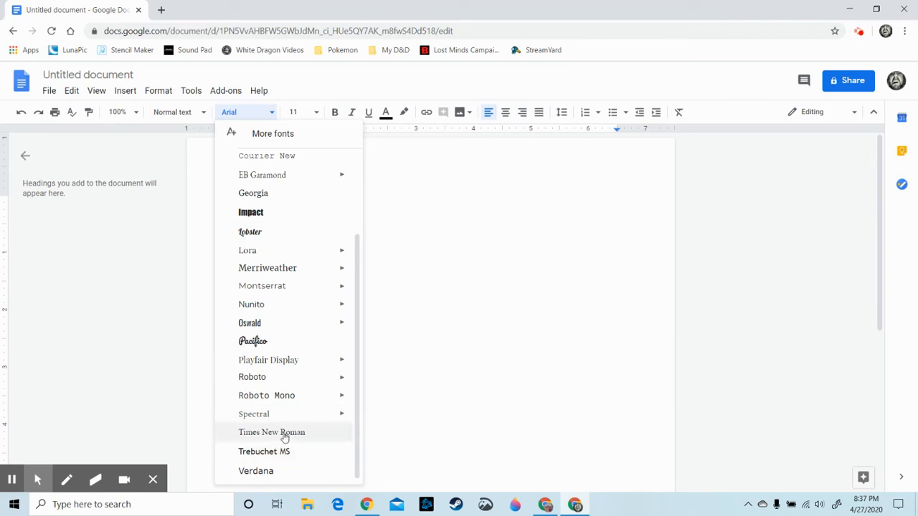
{"action": "left_click", "coordinate": [287, 432]}
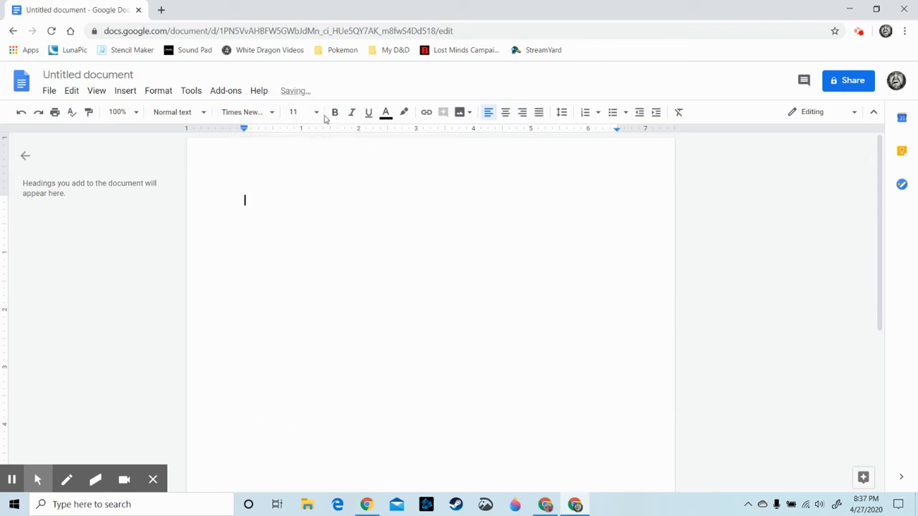
{"action": "left_click", "coordinate": [317, 113]}
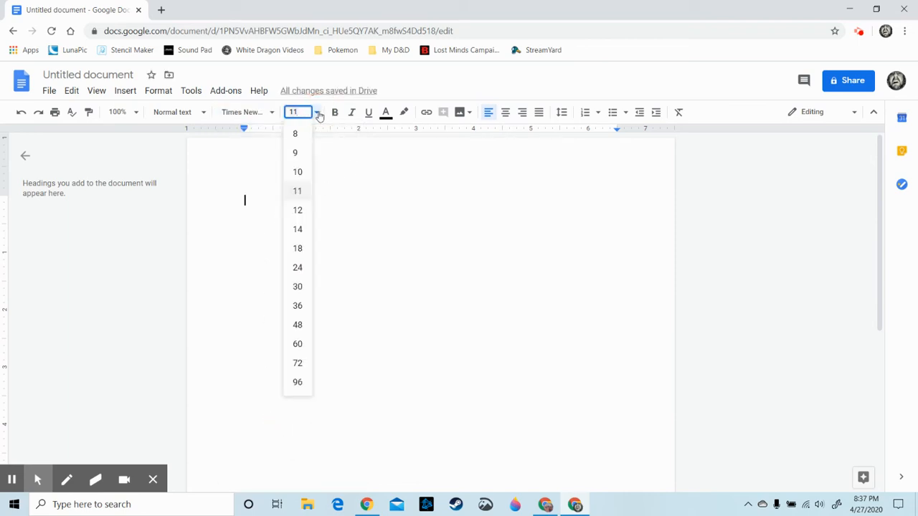
{"action": "left_click", "coordinate": [295, 209]}
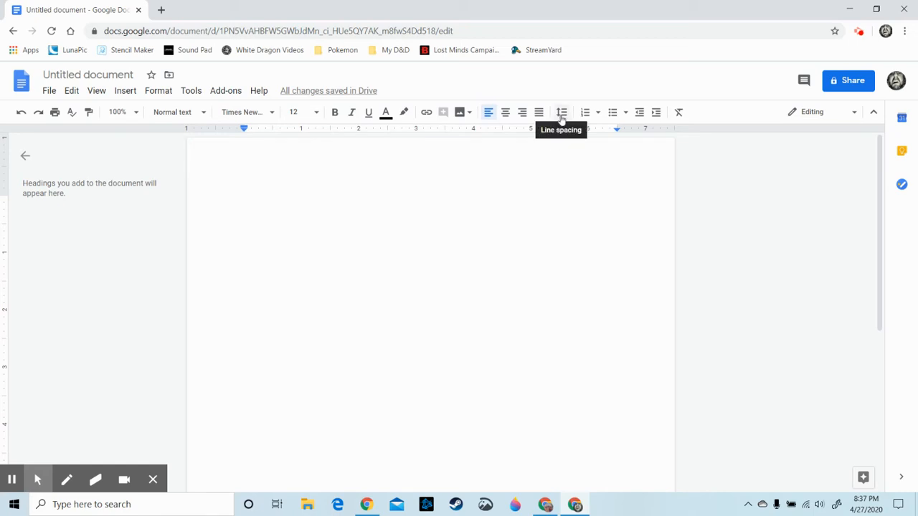
{"action": "left_click", "coordinate": [562, 115]}
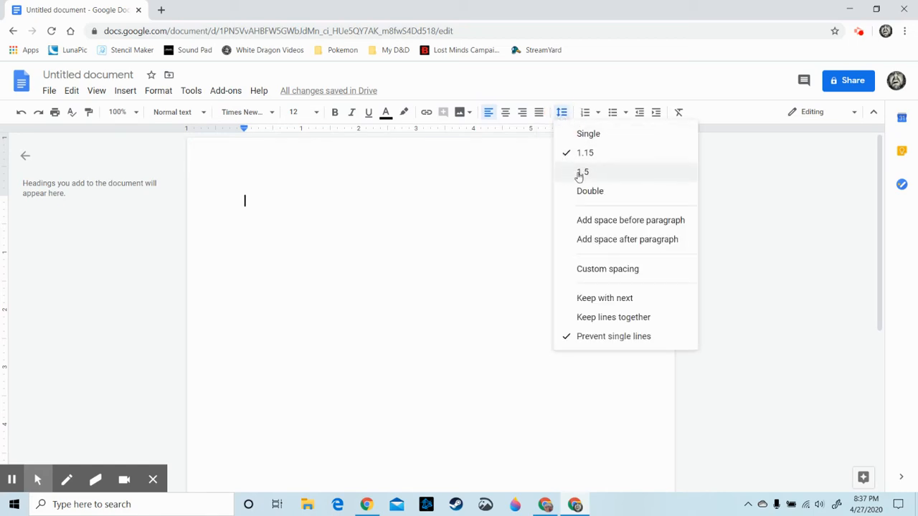
{"action": "left_click", "coordinate": [585, 195]}
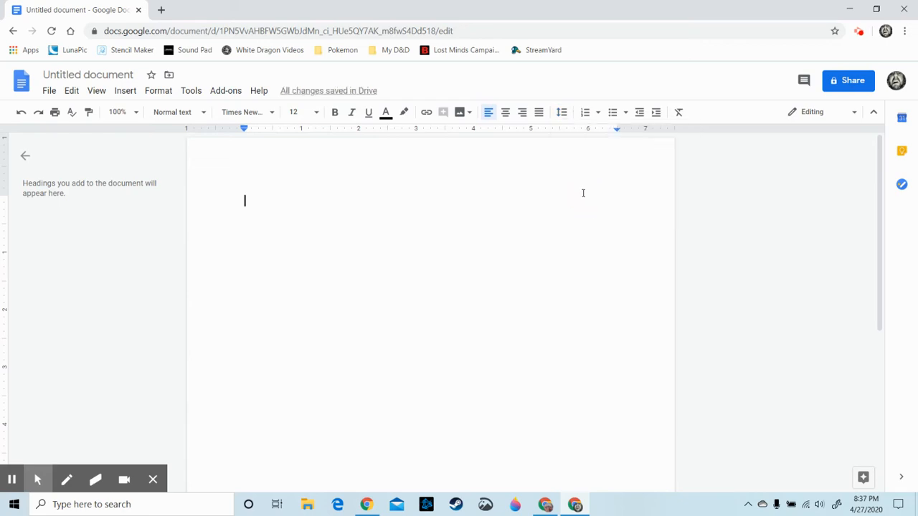
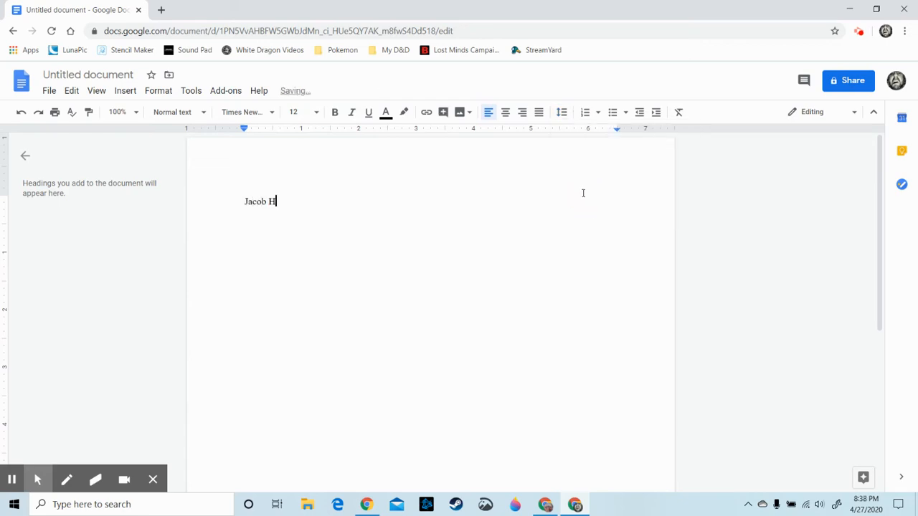
Type the student's name, teacher's name, 'English 12' and '27 April 2020' on separate lines
{"action": "key", "text": "Return"}
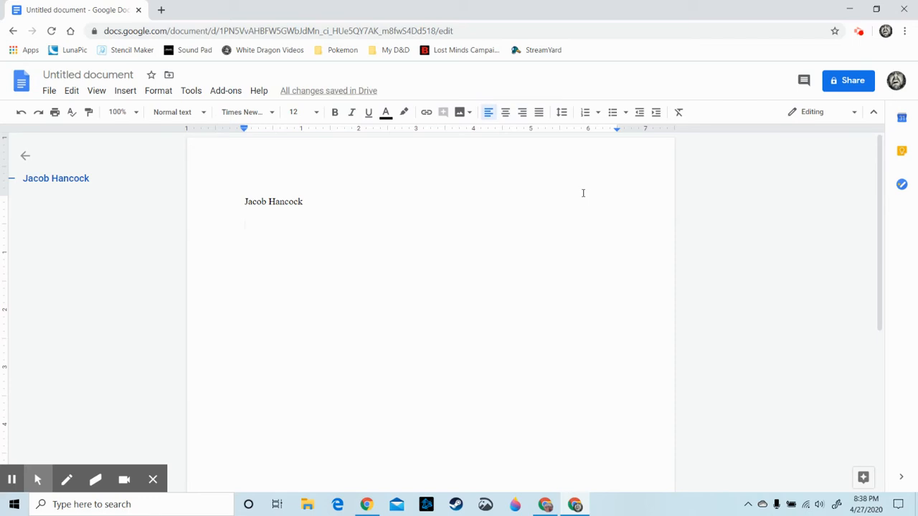
{"action": "type", "text": "Mr. "}
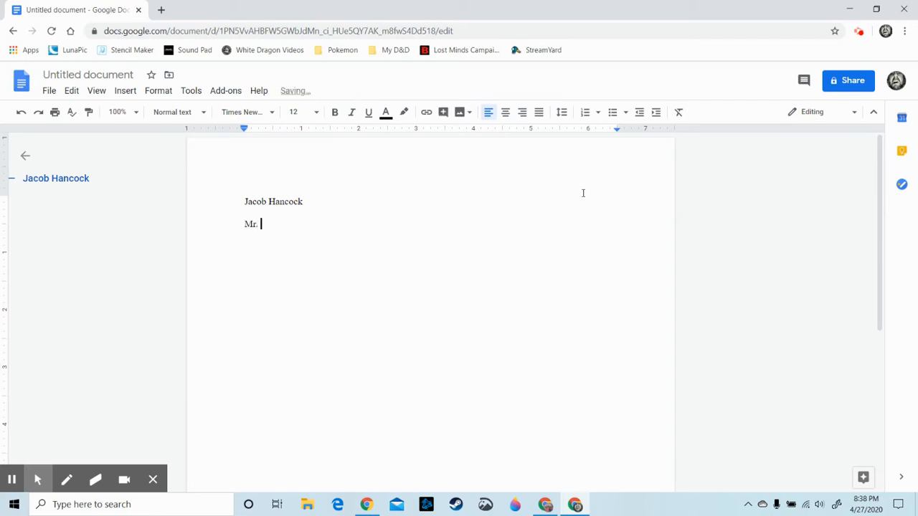
{"action": "type", "text": "Teacherman"}
{"action": "key", "text": "Return"}
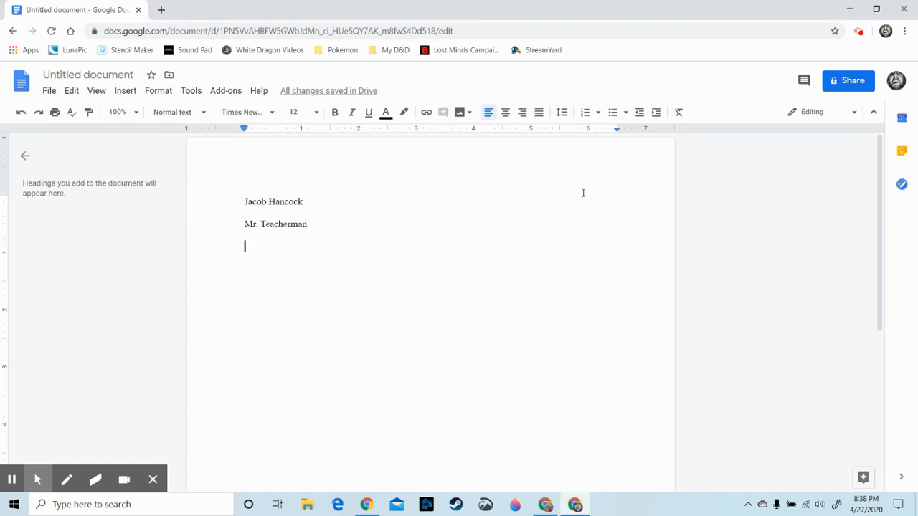
{"action": "type", "text": "English 12"}
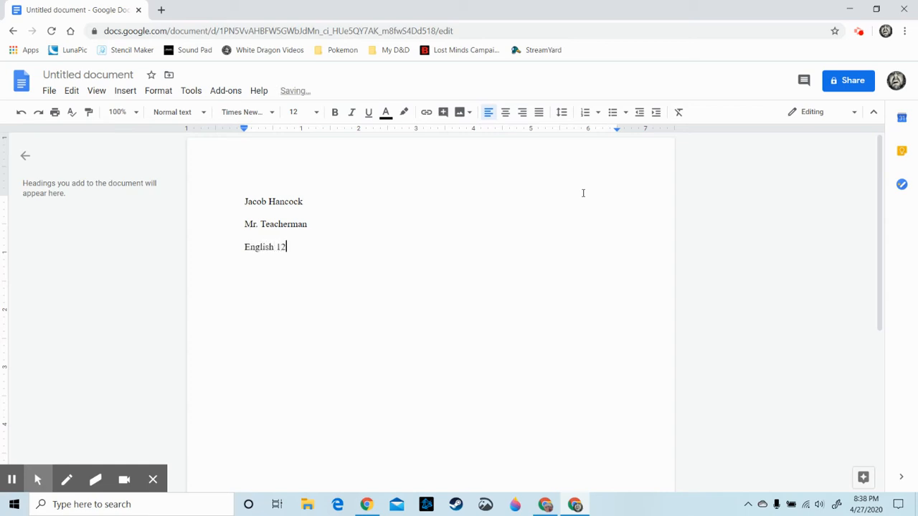
{"action": "key", "text": "Return"}
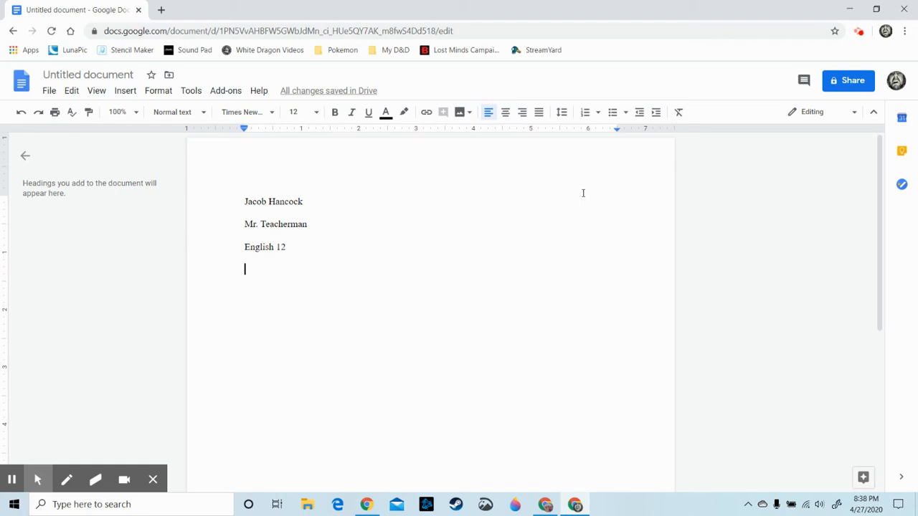
{"action": "key", "text": "Return"}
{"action": "type", "text": "27"}
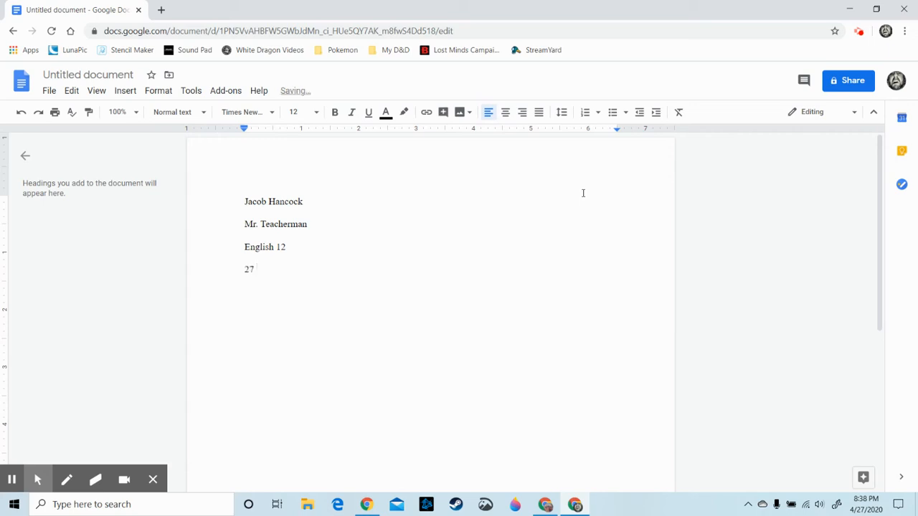
{"action": "type", "text": " April 2020"}
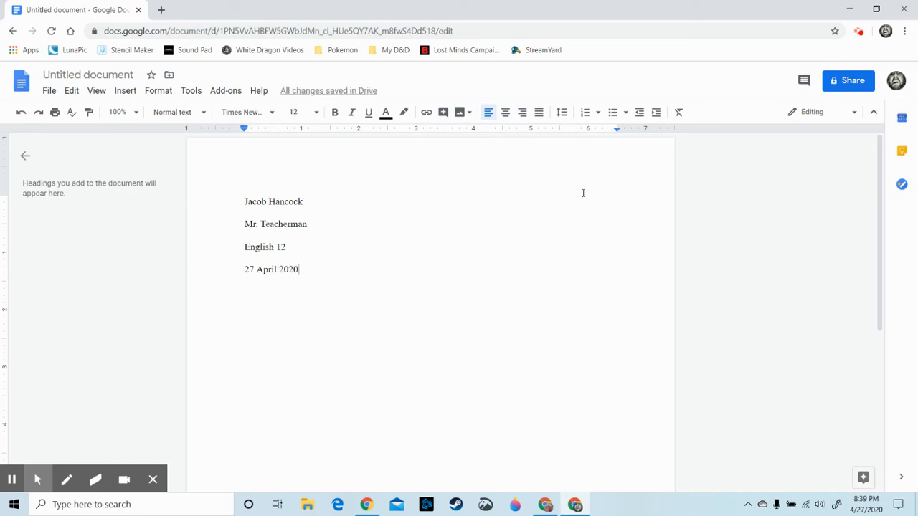
{"action": "key", "text": "Return"}
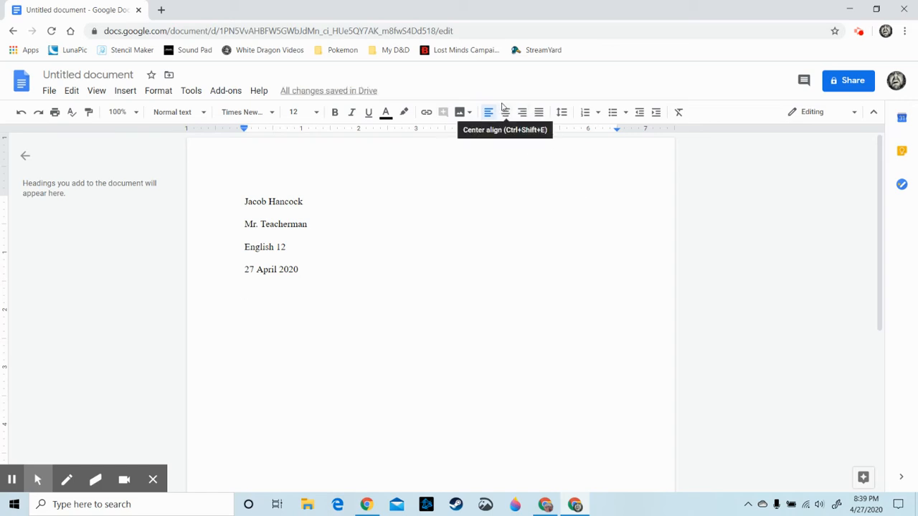
Add a centered 'Title' line below the date
{"action": "left_click", "coordinate": [505, 113]}
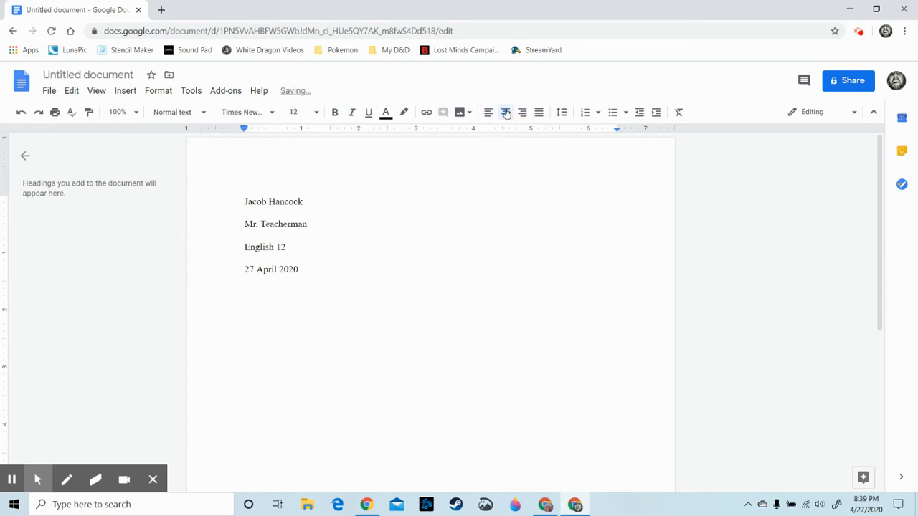
{"action": "type", "text": "Title"}
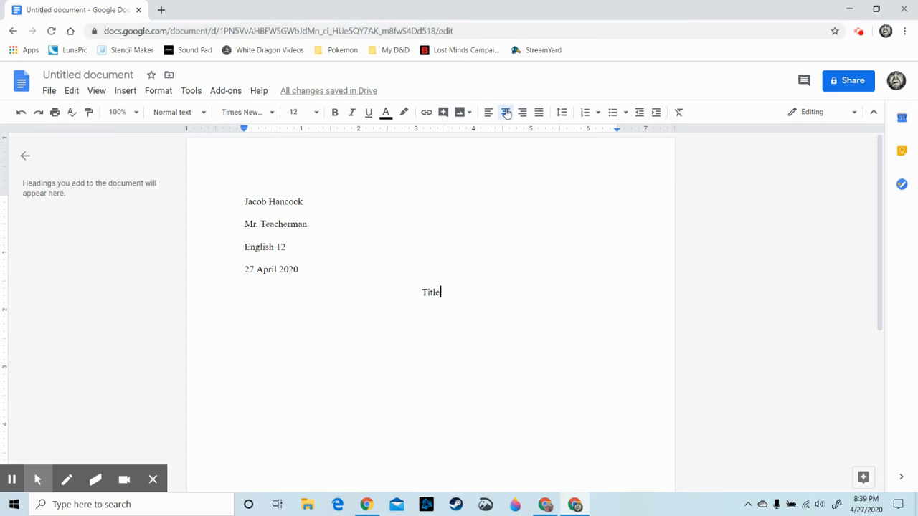
{"action": "key", "text": "Return"}
Start a left-aligned, tab-indented paragraph reading 'You will begin typing here...'
{"action": "left_click", "coordinate": [487, 119]}
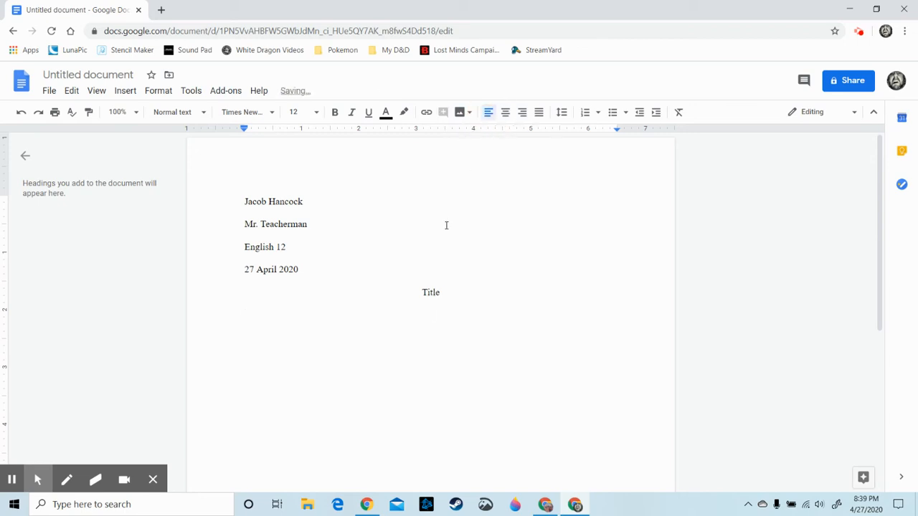
{"action": "key", "text": "Tab"}
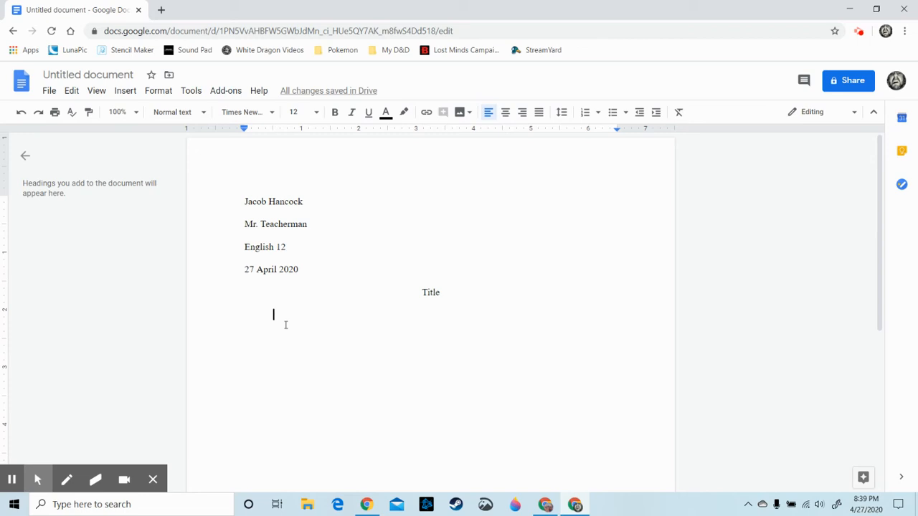
{"action": "type", "text": "You will "}
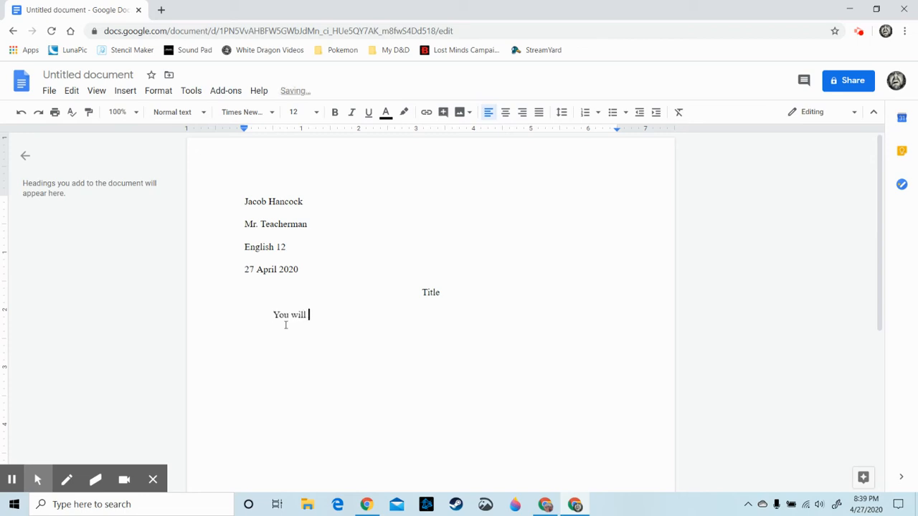
{"action": "type", "text": "begin typing here..."}
Open the page header and set its font to Times New Roman, size 12
{"action": "left_click", "coordinate": [375, 156]}
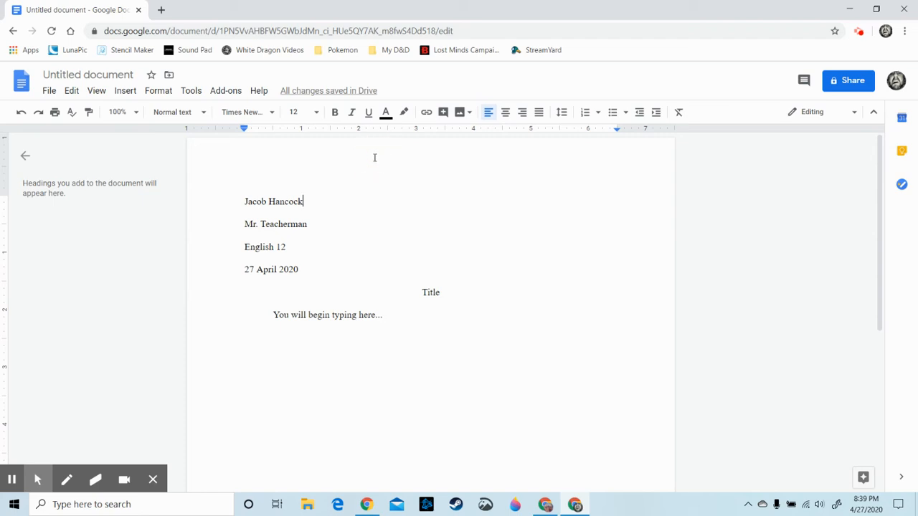
{"action": "double_click", "coordinate": [374, 156]}
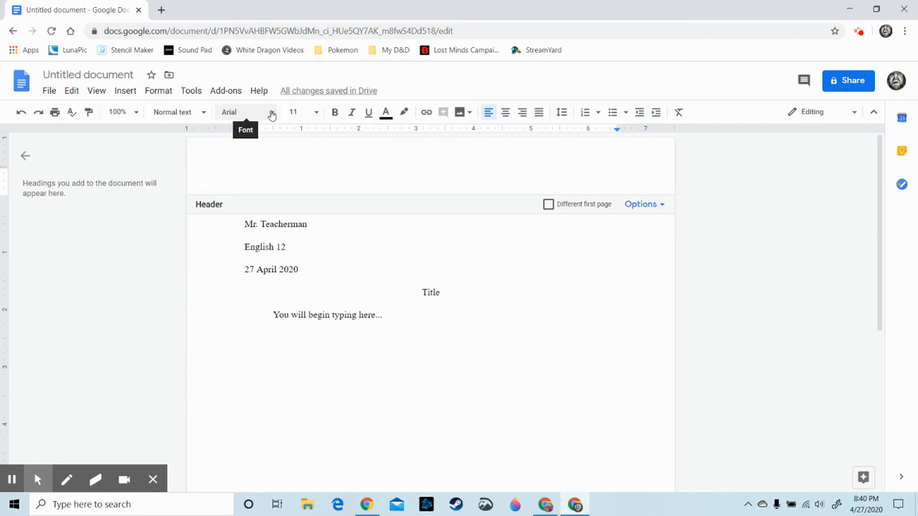
{"action": "left_click", "coordinate": [272, 114]}
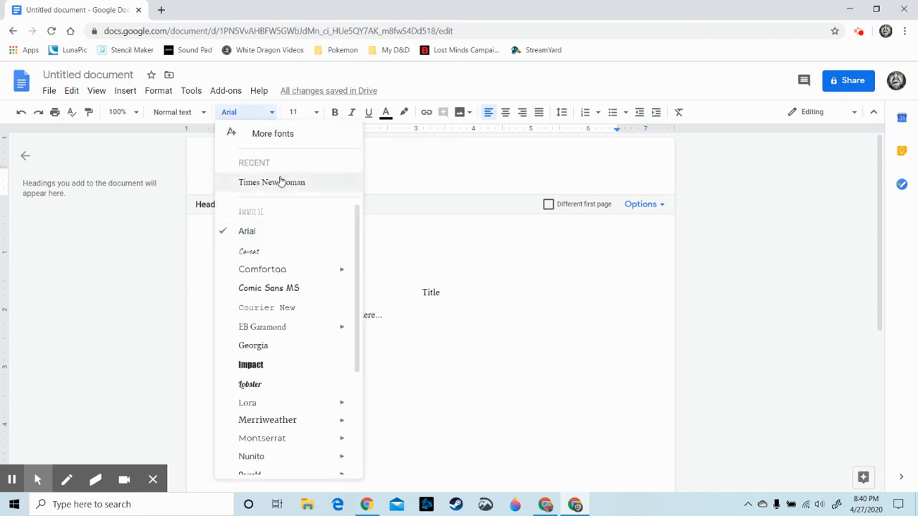
{"action": "left_click", "coordinate": [282, 184]}
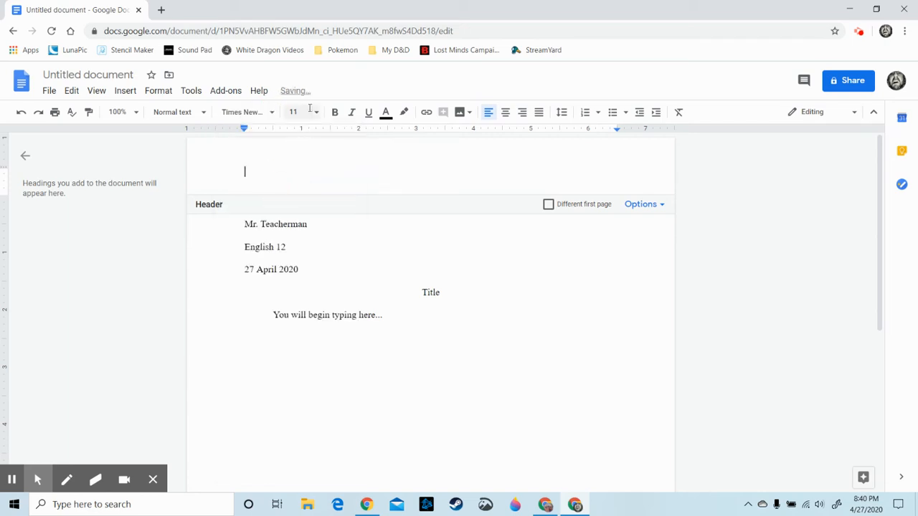
{"action": "left_click", "coordinate": [316, 113]}
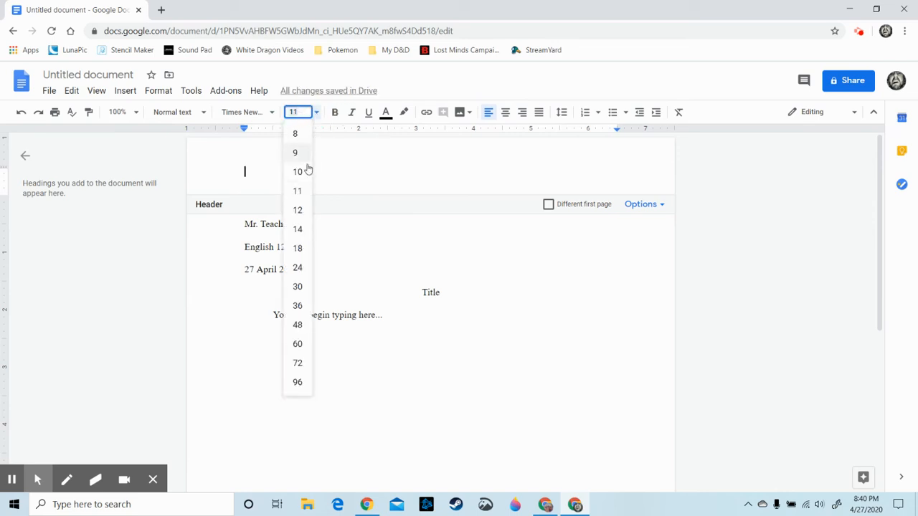
{"action": "left_click", "coordinate": [297, 211]}
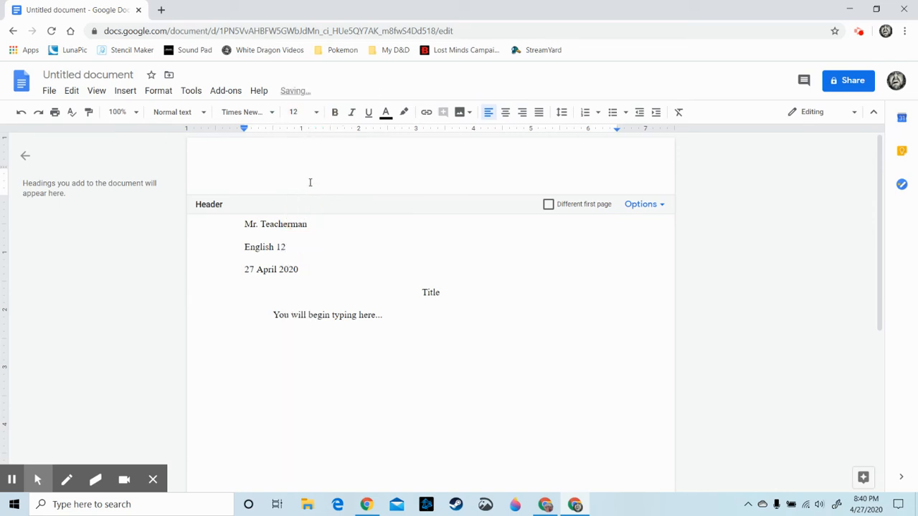
{"action": "left_click", "coordinate": [127, 94]}
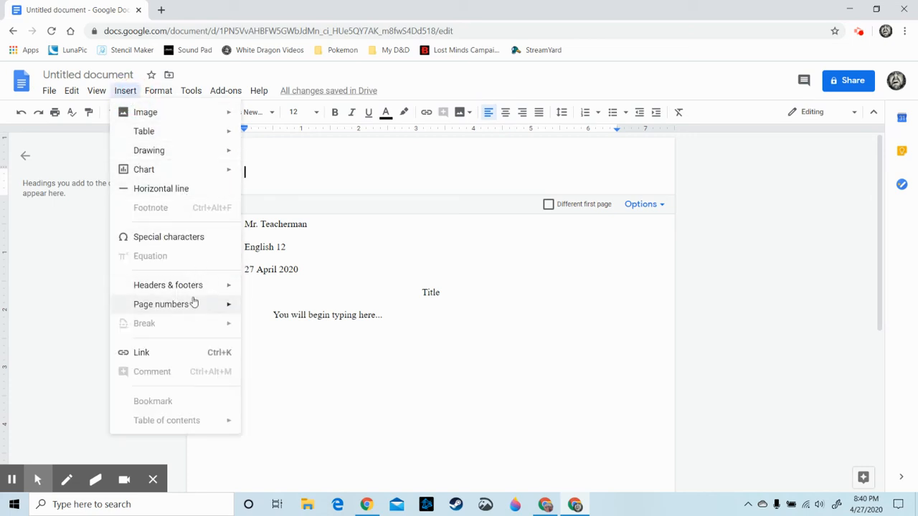
Insert a right-aligned page number into the header
{"action": "mouse_move", "coordinate": [199, 307]}
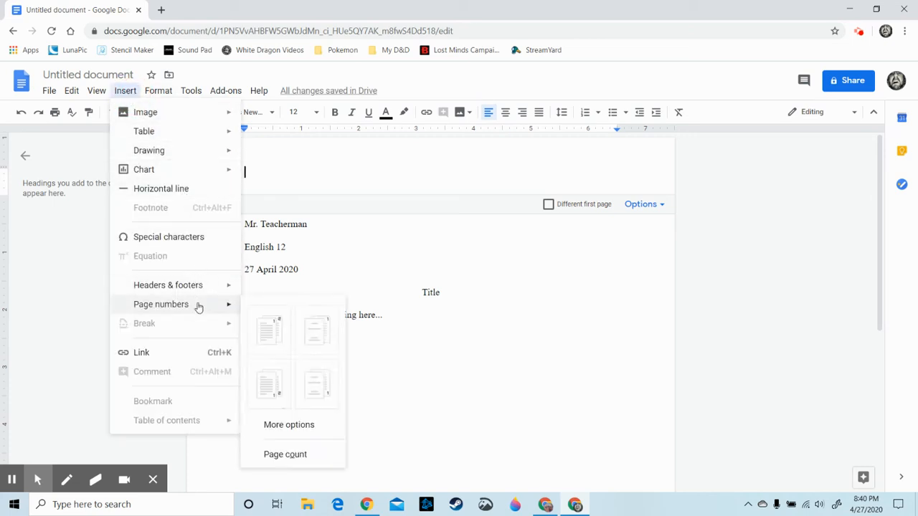
{"action": "left_click", "coordinate": [277, 328]}
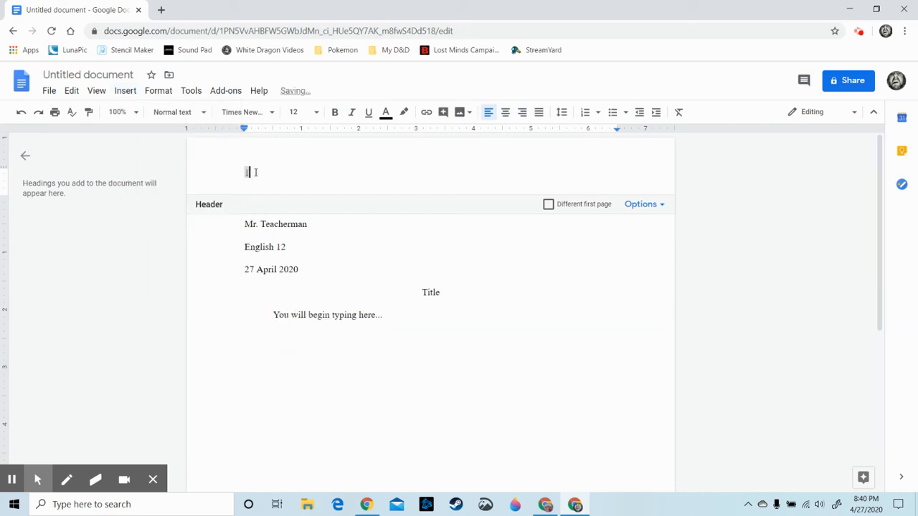
{"action": "left_click", "coordinate": [242, 176]}
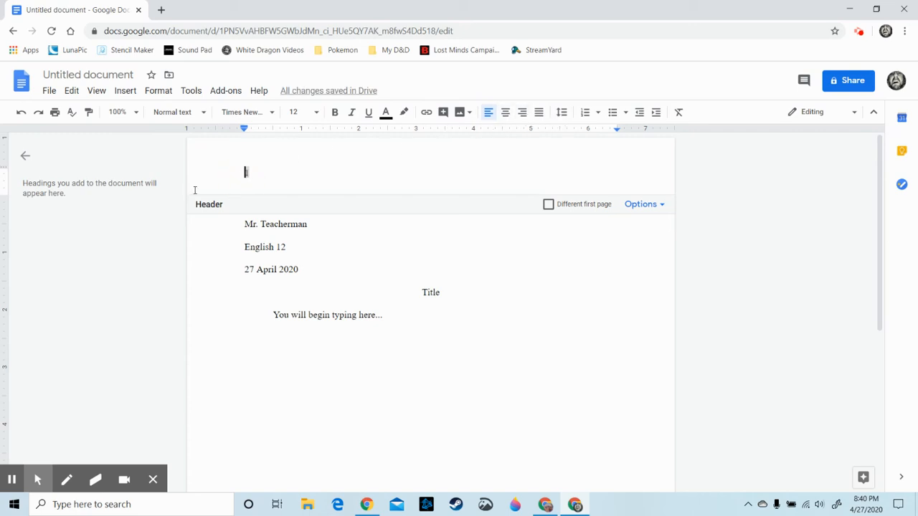
{"action": "left_click", "coordinate": [245, 172]}
{"action": "left_click", "coordinate": [523, 113]}
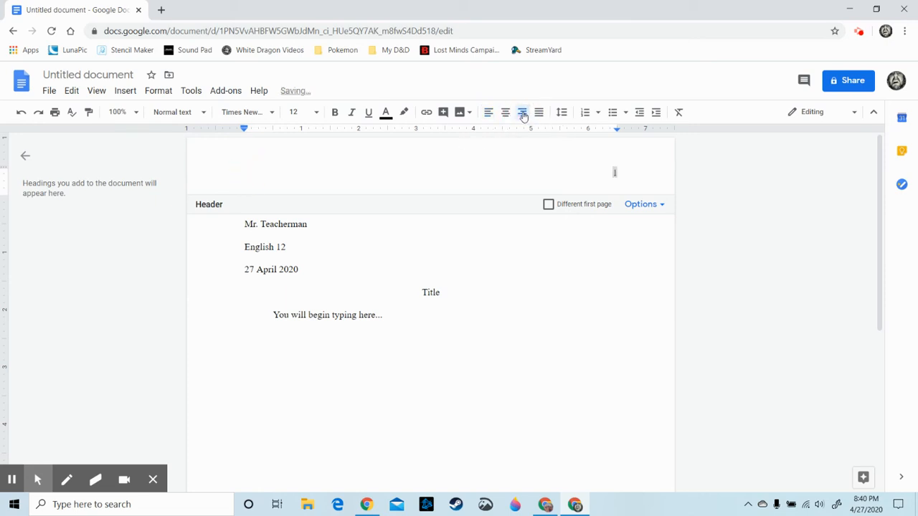
Type the student's surname before the page number, then return to the body
{"action": "type", "text": "Hanciock"}
{"action": "key", "text": "BackSpace"}
{"action": "key", "text": "BackSpace"}
{"action": "key", "text": "BackSpace"}
{"action": "key", "text": "BackSpace"}
{"action": "type", "text": "ock"}
{"action": "left_click", "coordinate": [562, 321]}
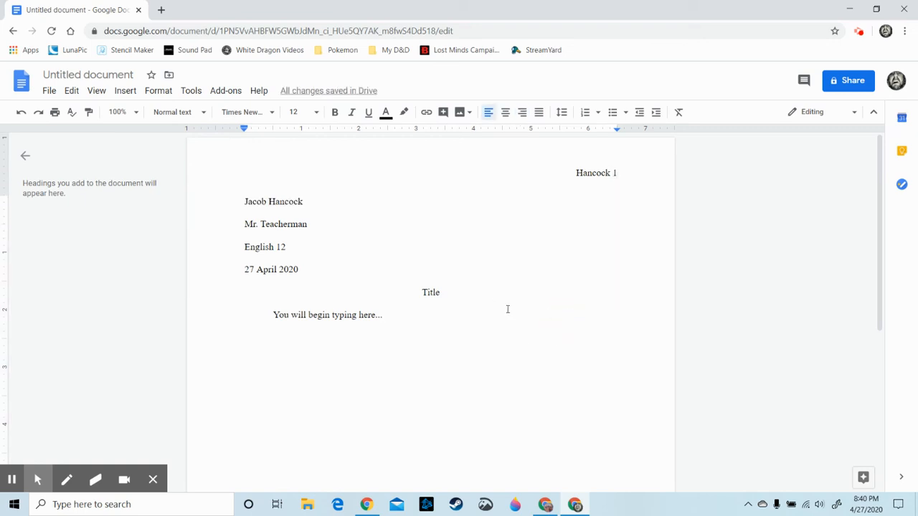
{"action": "scroll", "coordinate": [508, 309], "scroll_direction": "down", "scroll_amount": 5}
{"action": "scroll", "coordinate": [506, 309], "scroll_direction": "up", "scroll_amount": 5}
{"action": "left_click_drag", "start_coordinate": [572, 174], "coordinate": [613, 178]}
Move the caret past the body text onto a new page 2
{"action": "left_click", "coordinate": [615, 178]}
{"action": "left_click", "coordinate": [432, 386]}
{"action": "key", "text": "Return"}
{"action": "key", "text": "Return"}
{"action": "key", "text": "Return"}
{"action": "key", "text": "Return"}
{"action": "key", "text": "Return"}
{"action": "key", "text": "Return"}
{"action": "key", "text": "Return"}
{"action": "key", "text": "Return"}
{"action": "key", "text": "Return"}
{"action": "key", "text": "Return"}
{"action": "key", "text": "Return"}
{"action": "key", "text": "Return"}
{"action": "key", "text": "Return"}
{"action": "key", "text": "Return"}
{"action": "key", "text": "Return"}
{"action": "key", "text": "Return"}
{"action": "key", "text": "Return"}
{"action": "key", "text": "Return"}
{"action": "key", "text": "Return"}
{"action": "key", "text": "Return"}
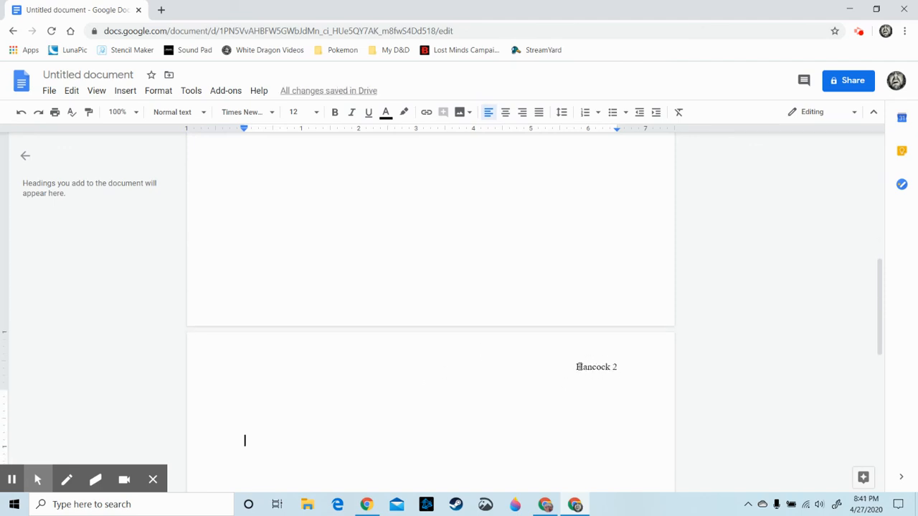
{"action": "key", "text": "BackSpace"}
{"action": "key", "text": "BackSpace"}
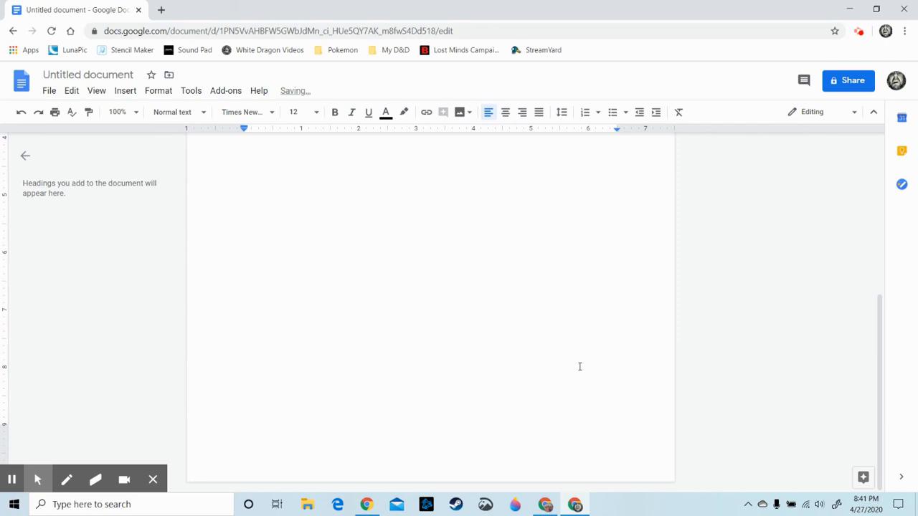
{"action": "key", "text": "Return"}
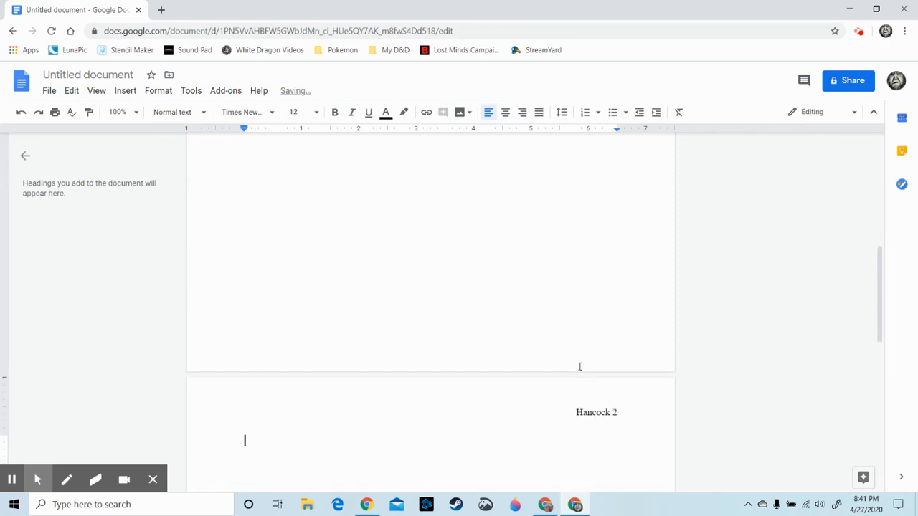
Add a centered 'Works Cited' heading with a left-aligned line beneath it
{"action": "left_click", "coordinate": [505, 115]}
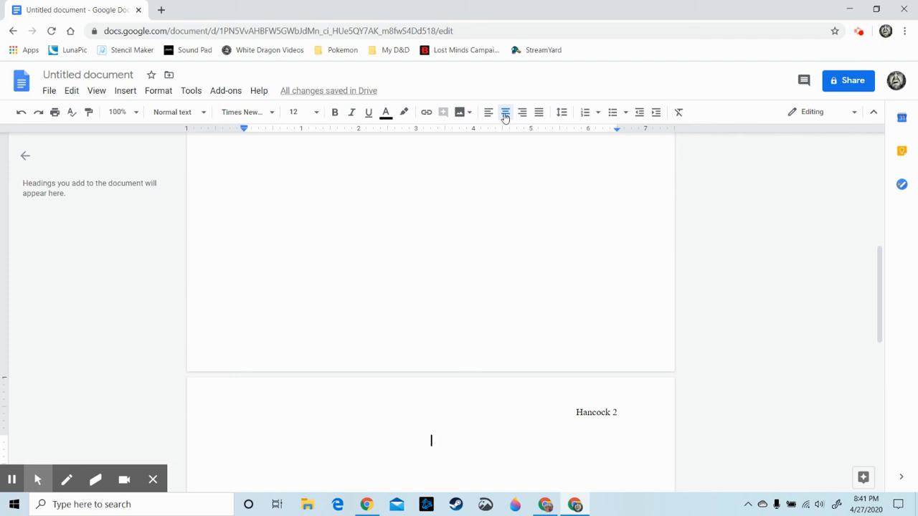
{"action": "type", "text": "Works "}
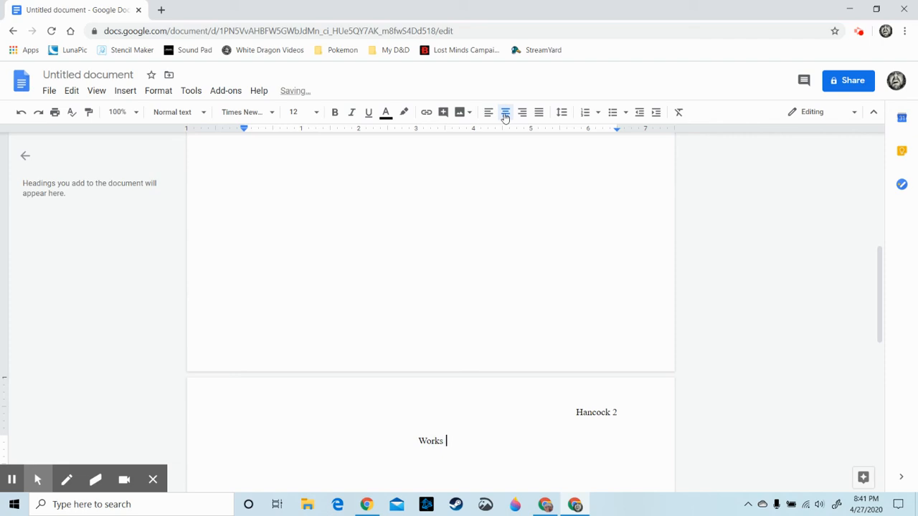
{"action": "type", "text": "Cited"}
{"action": "key", "text": "Return"}
{"action": "left_click", "coordinate": [487, 113]}
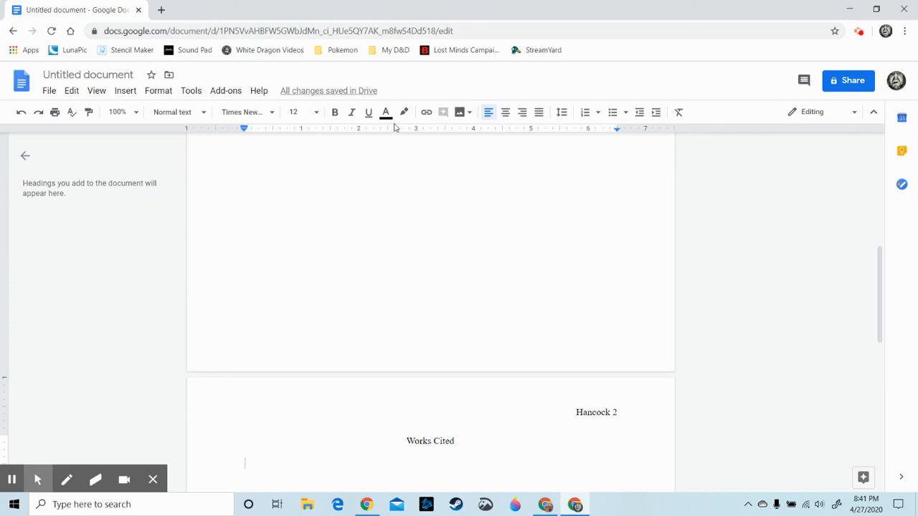
{"action": "scroll", "coordinate": [463, 209], "scroll_direction": "up", "scroll_amount": 7}
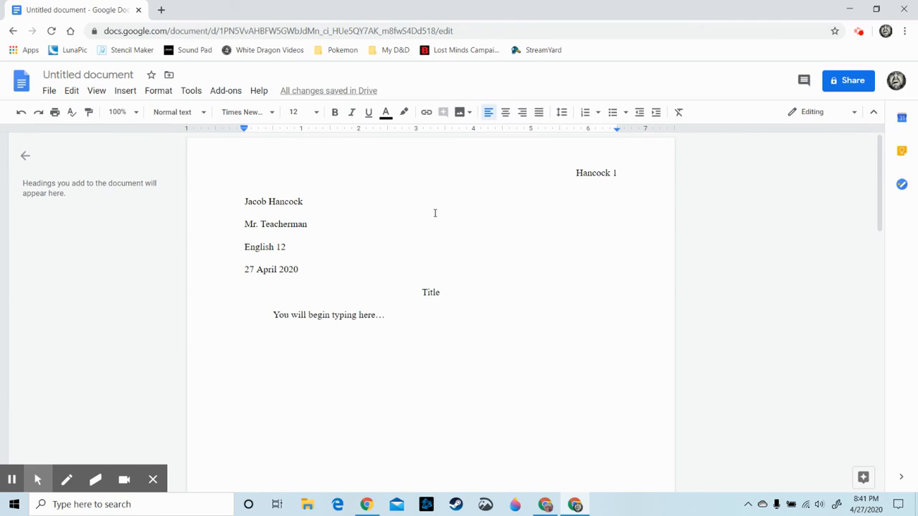
{"action": "left_click", "coordinate": [586, 161]}
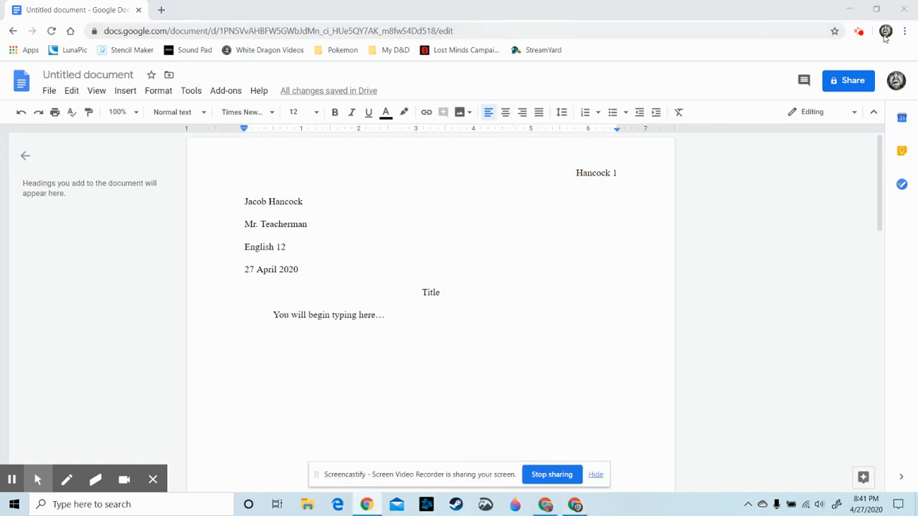
{"action": "left_click", "coordinate": [860, 33]}
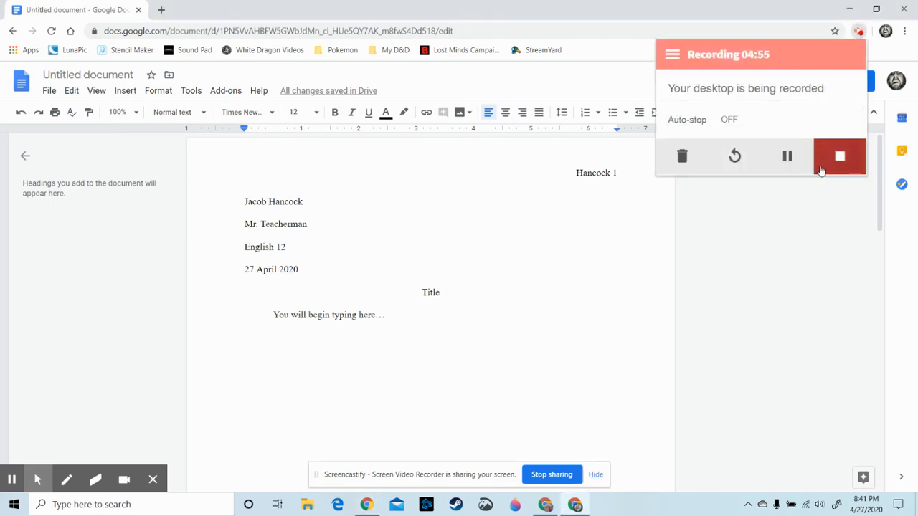